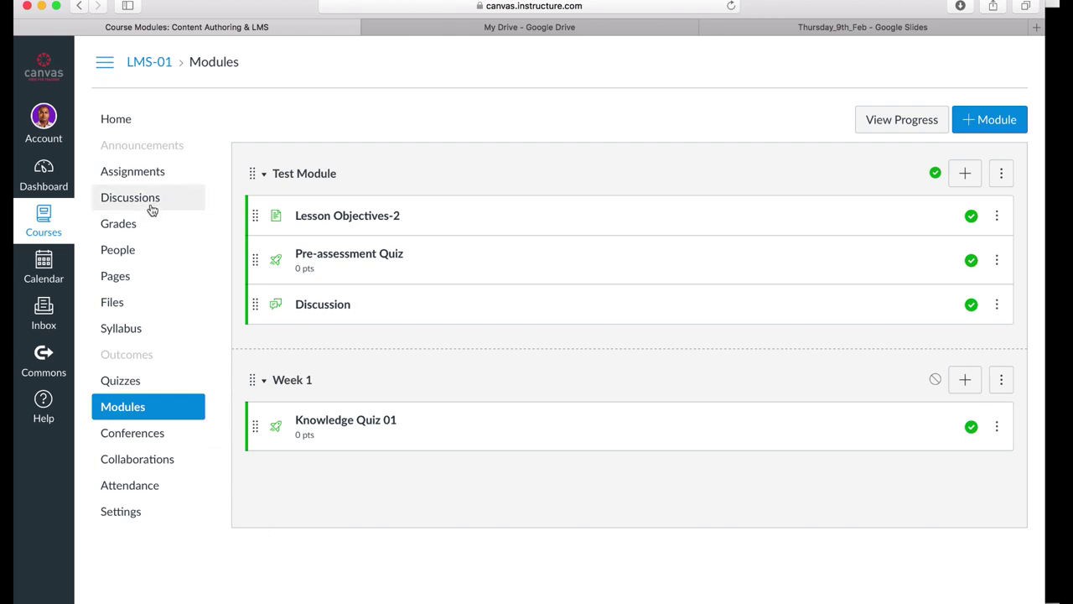
From the course home page, open Import from Commons, listing 53,506 shared resources.
click(124, 123)
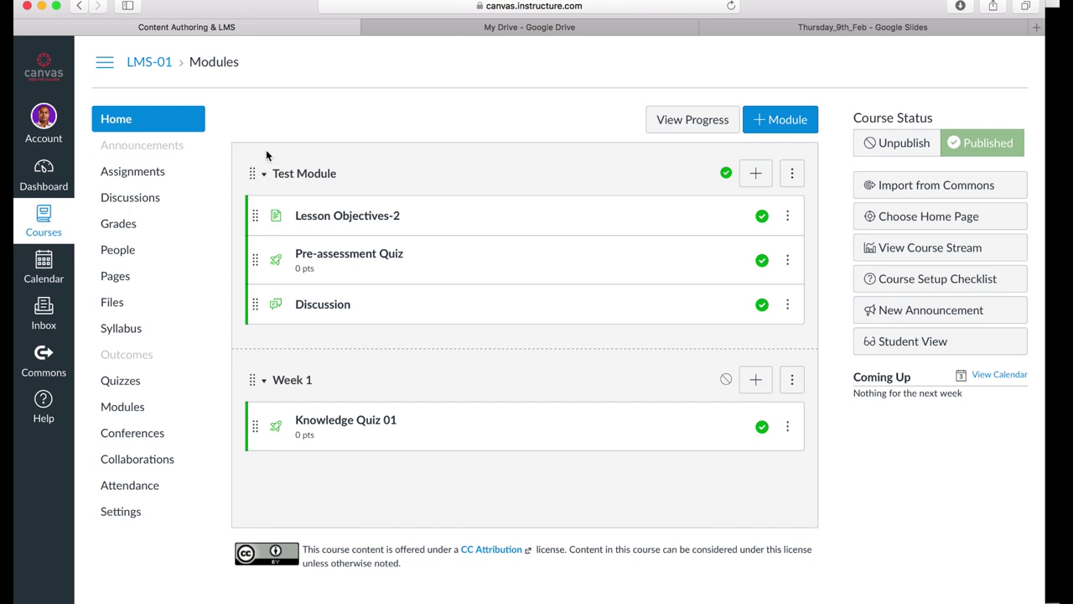
click(996, 192)
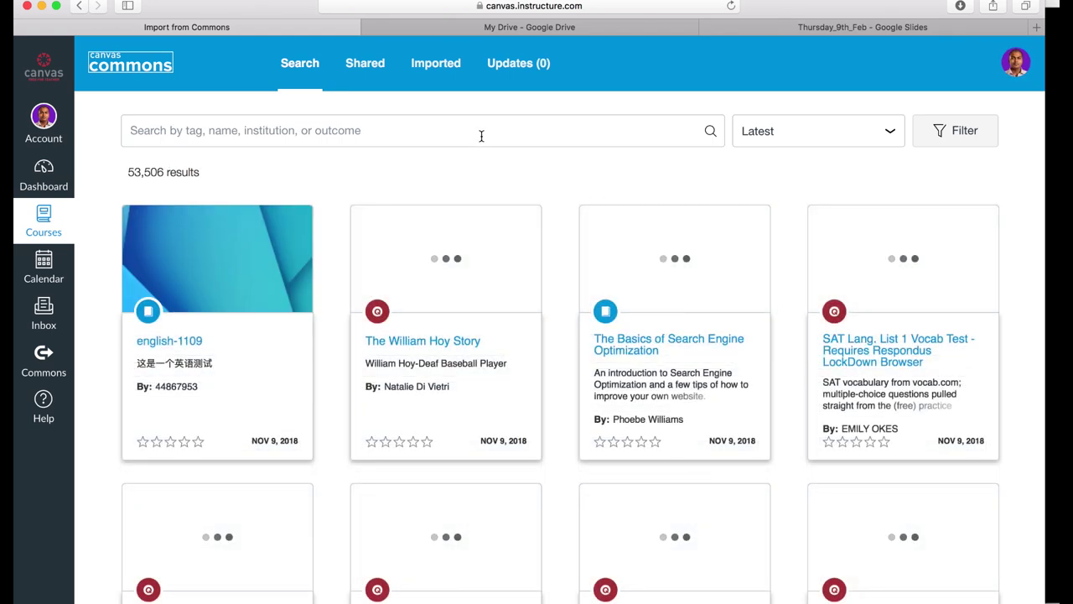
Search Commons for 'blended' and sort the results by Highest Rated.
click(482, 136)
text(bl)
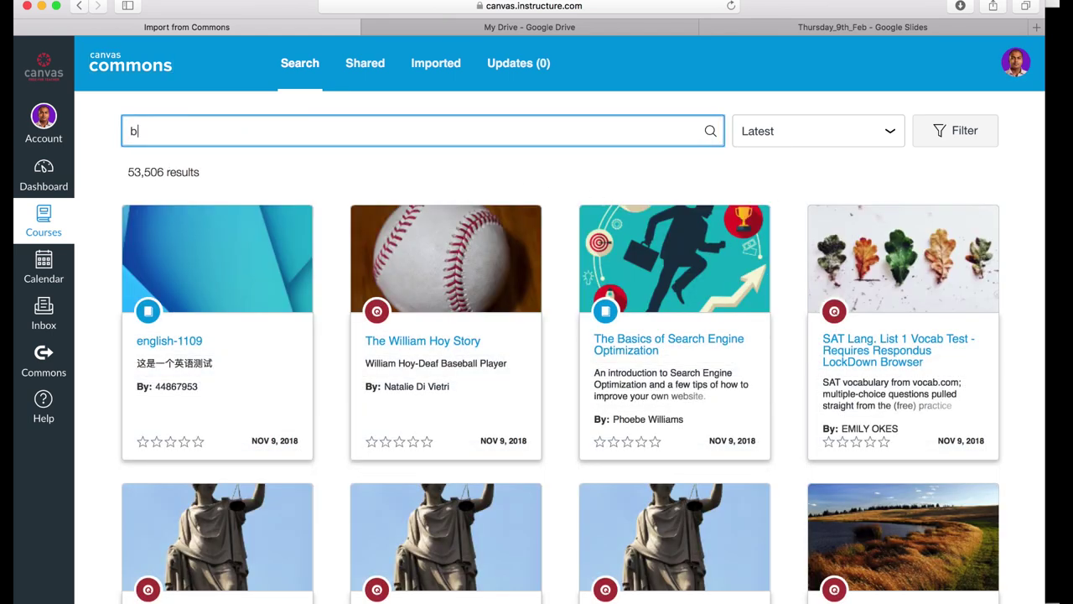
text(en)
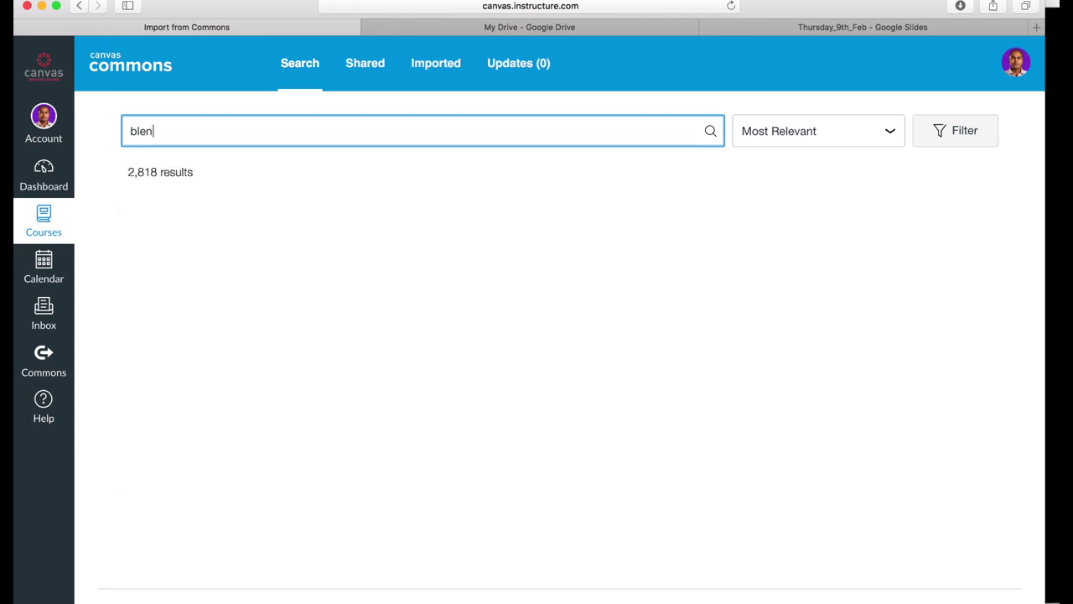
text(de)
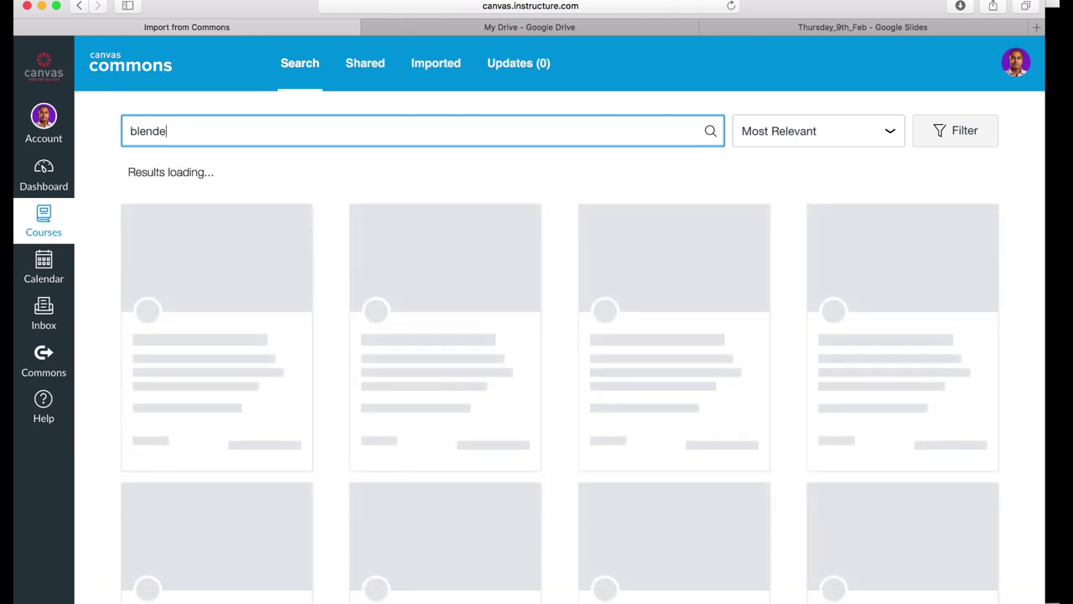
text(d)
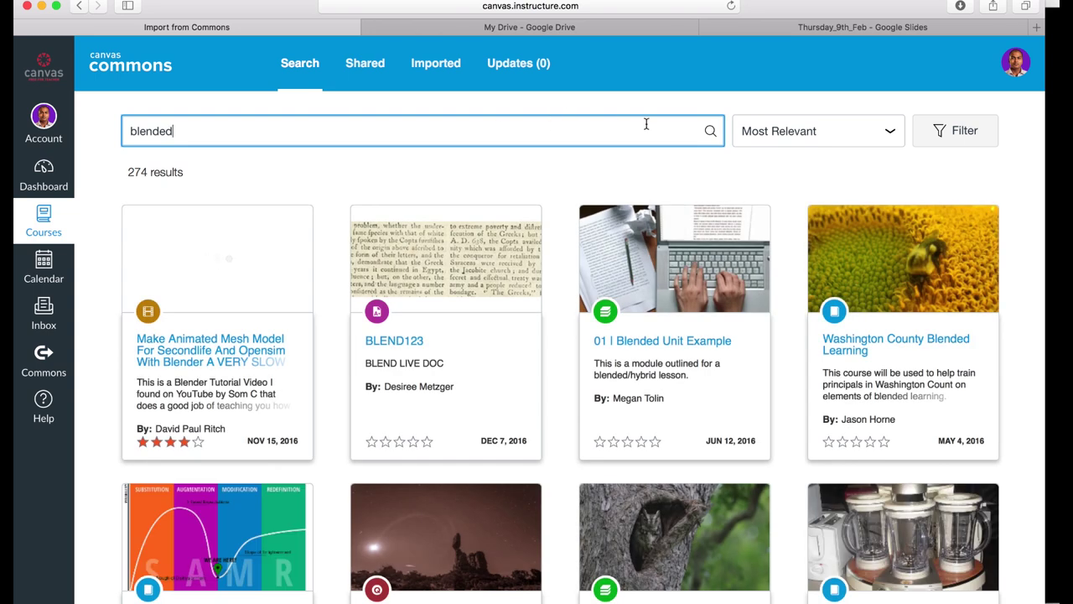
click(893, 134)
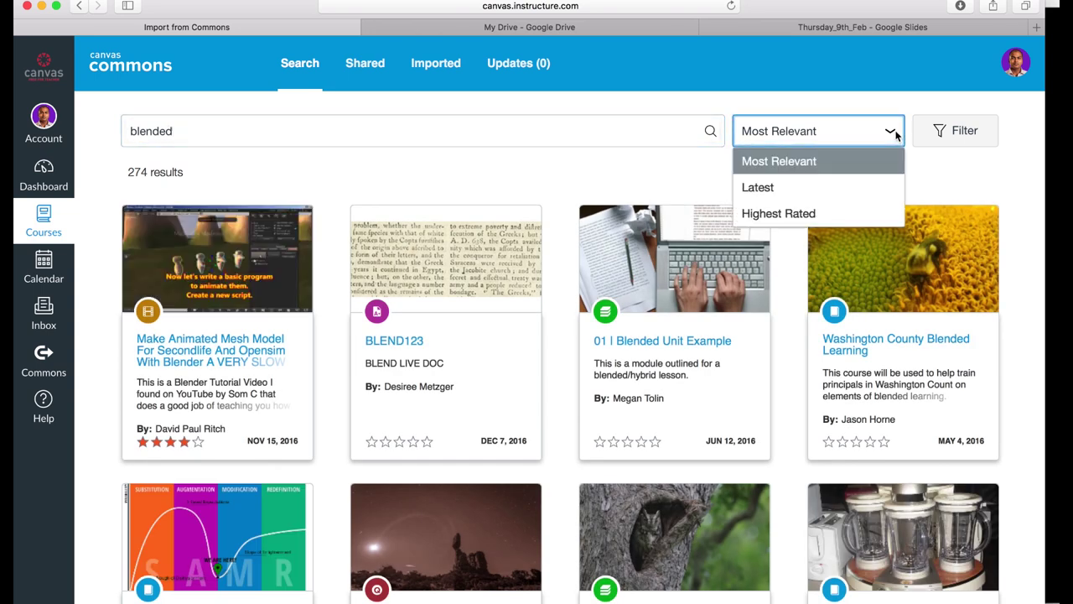
click(872, 214)
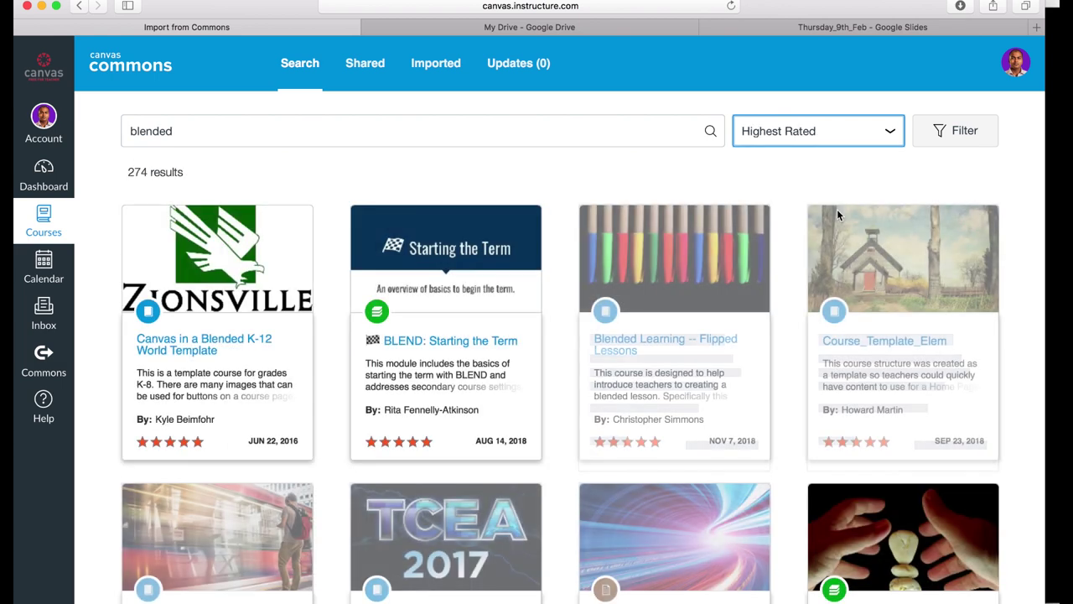
Import Blended Learning -- Flipped Lessons into the Content Authoring & LMS course.
scroll(662, 333, down, 2)
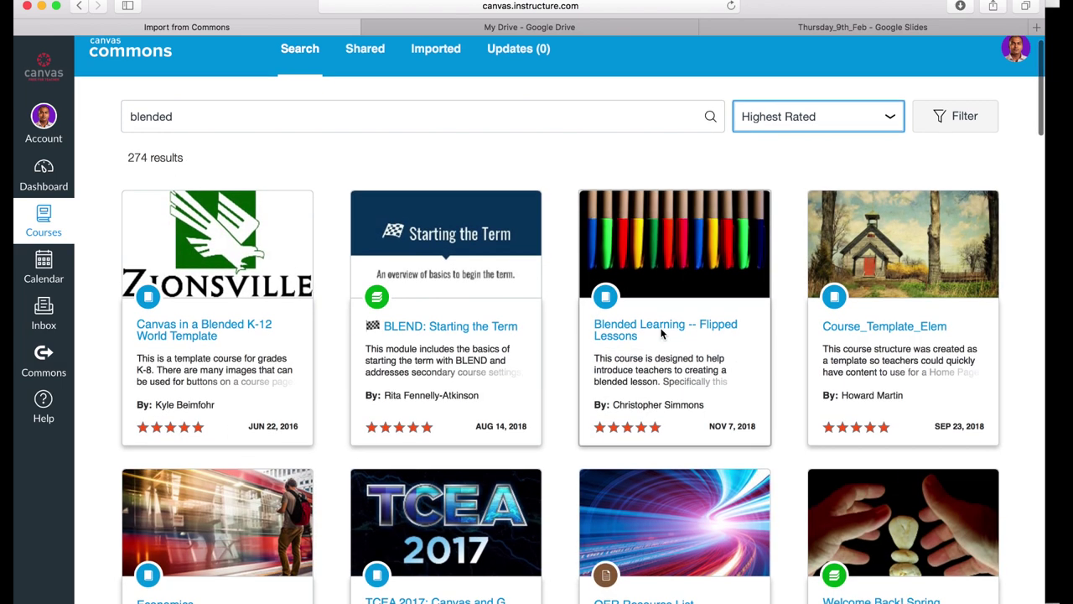
scroll(661, 332, down, 2)
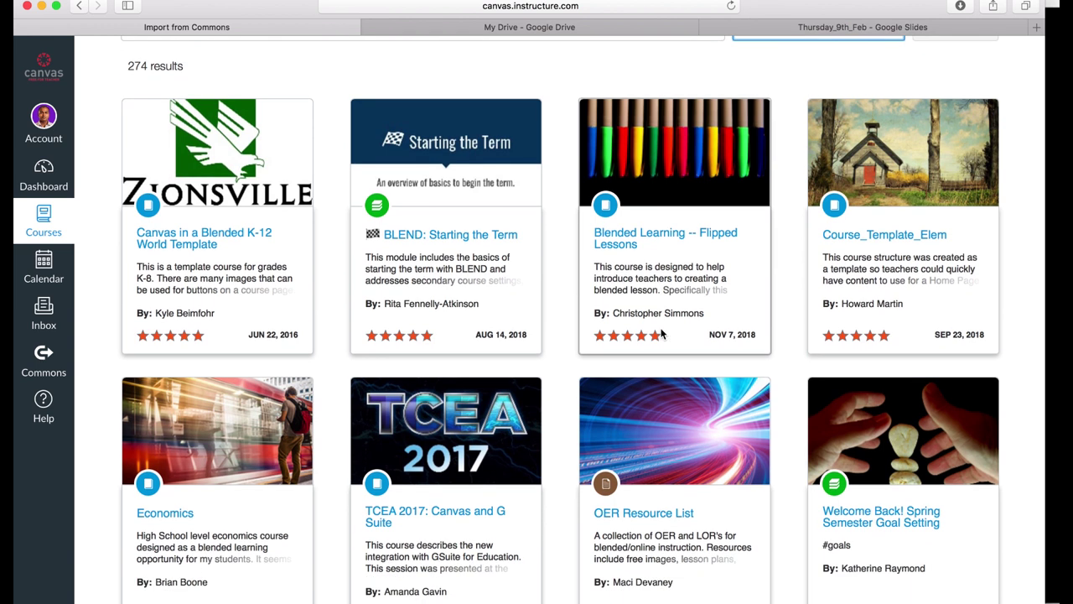
click(670, 242)
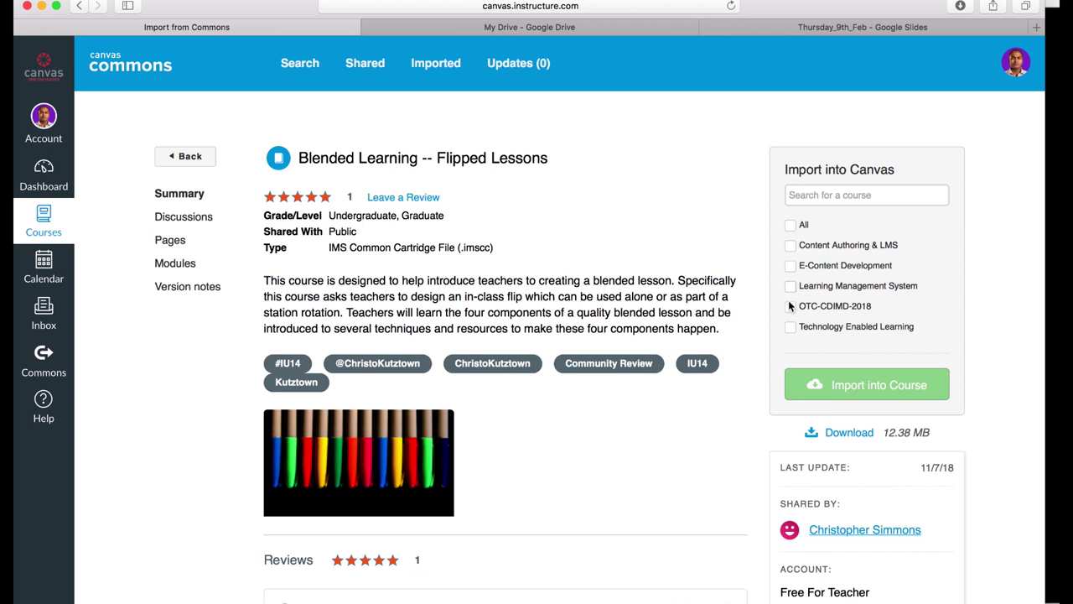
click(788, 246)
click(797, 382)
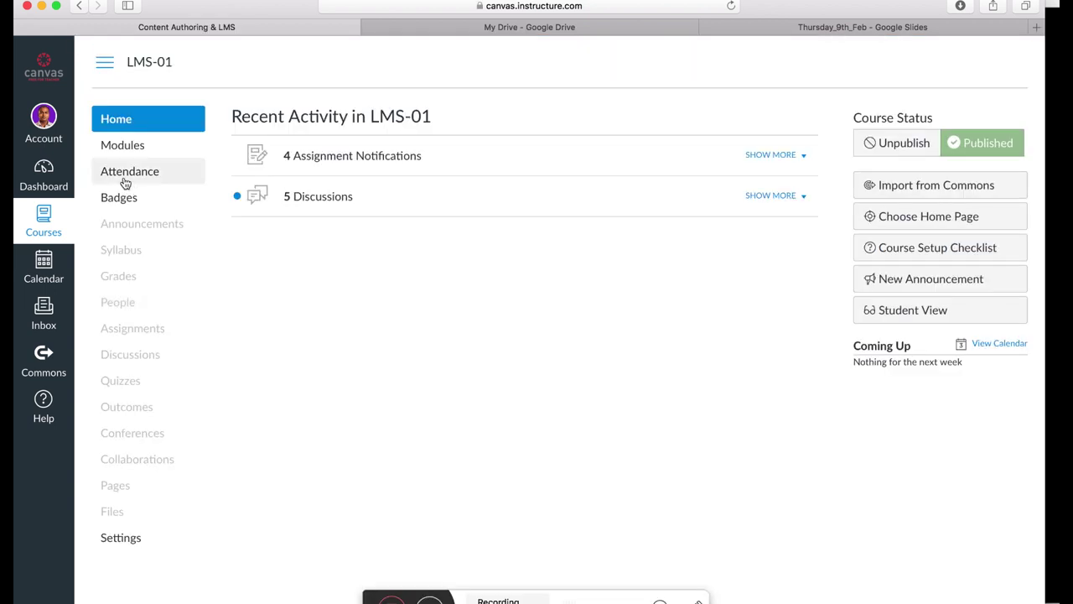
On the Modules page, open the Course Intro item under Blended Learning Practices.
click(122, 149)
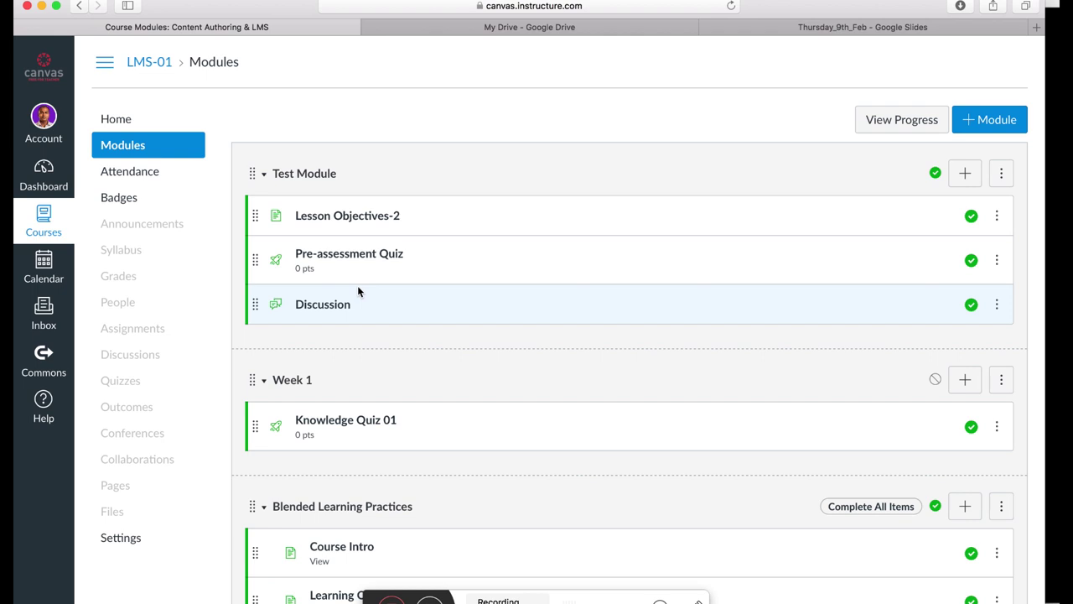
scroll(620, 436, down, 1)
scroll(620, 436, down, 3)
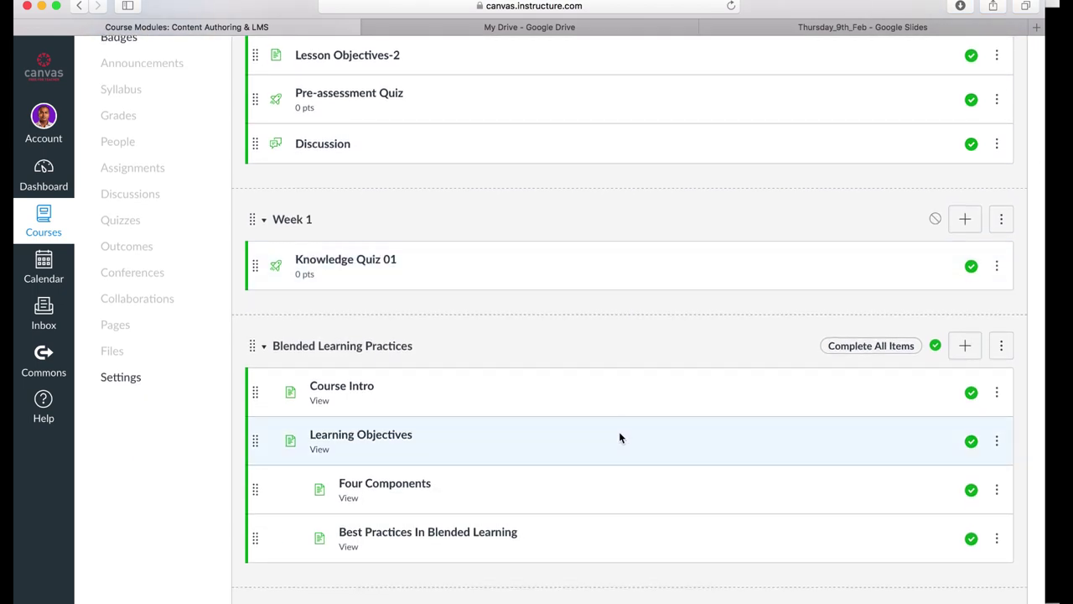
scroll(619, 437, down, 4)
scroll(619, 437, up, 4)
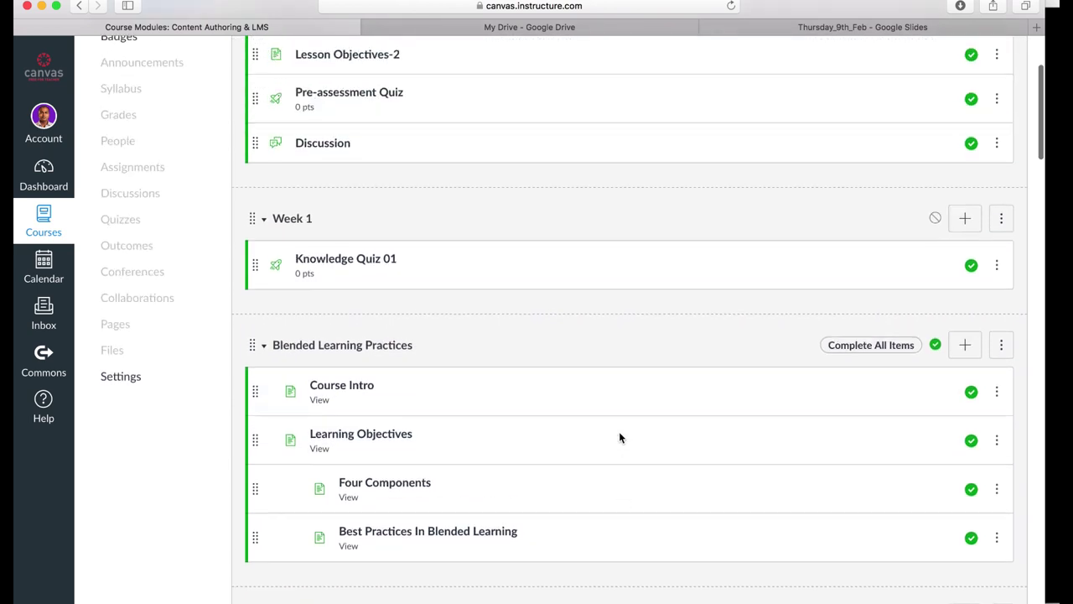
scroll(621, 437, up, 5)
scroll(620, 437, down, 7)
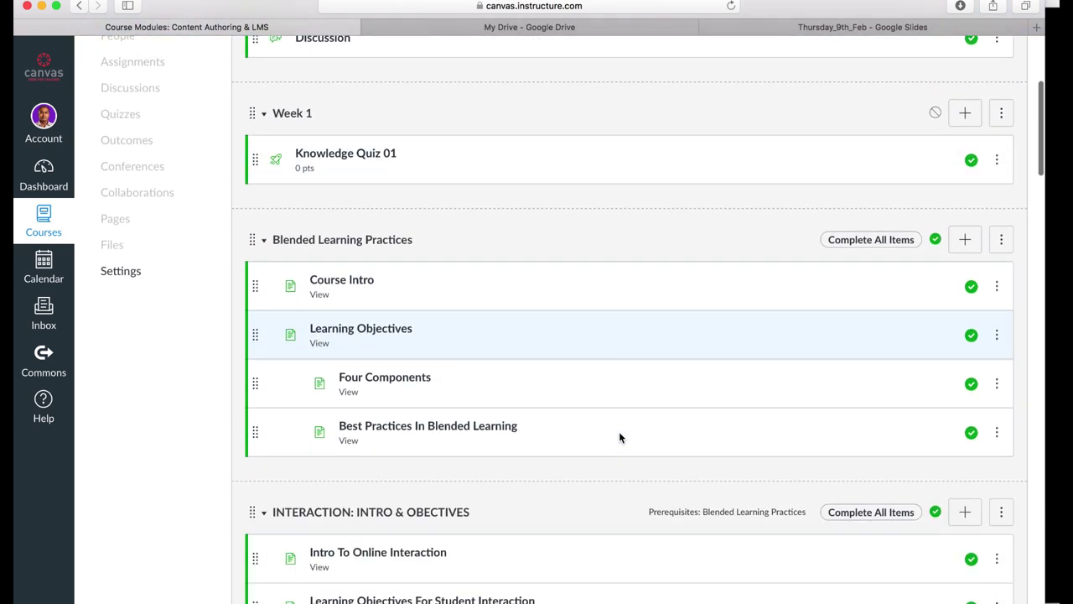
scroll(621, 437, down, 5)
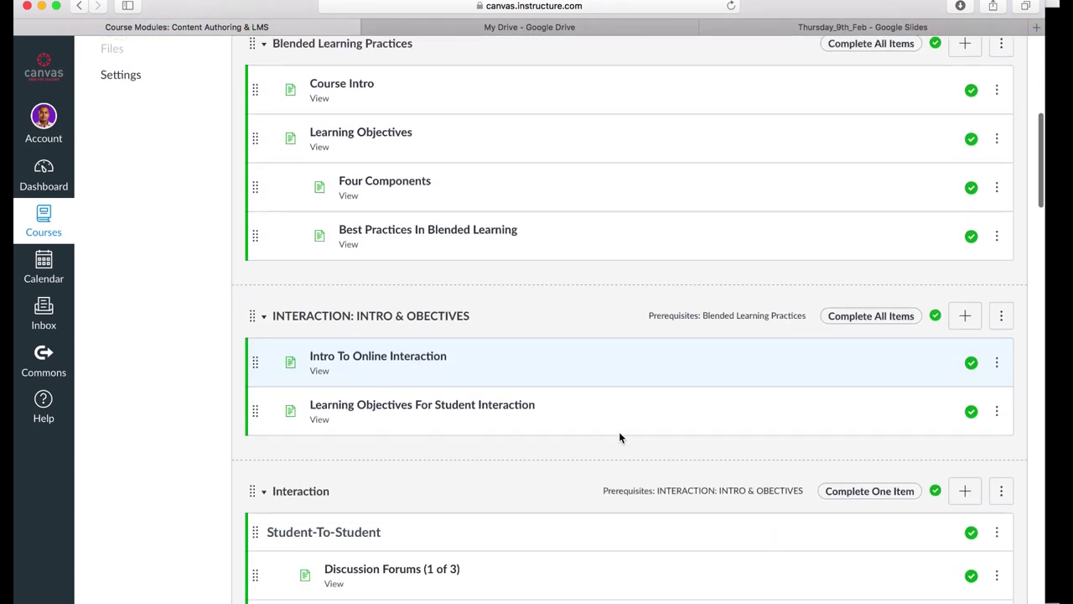
scroll(450, 337, up, 1)
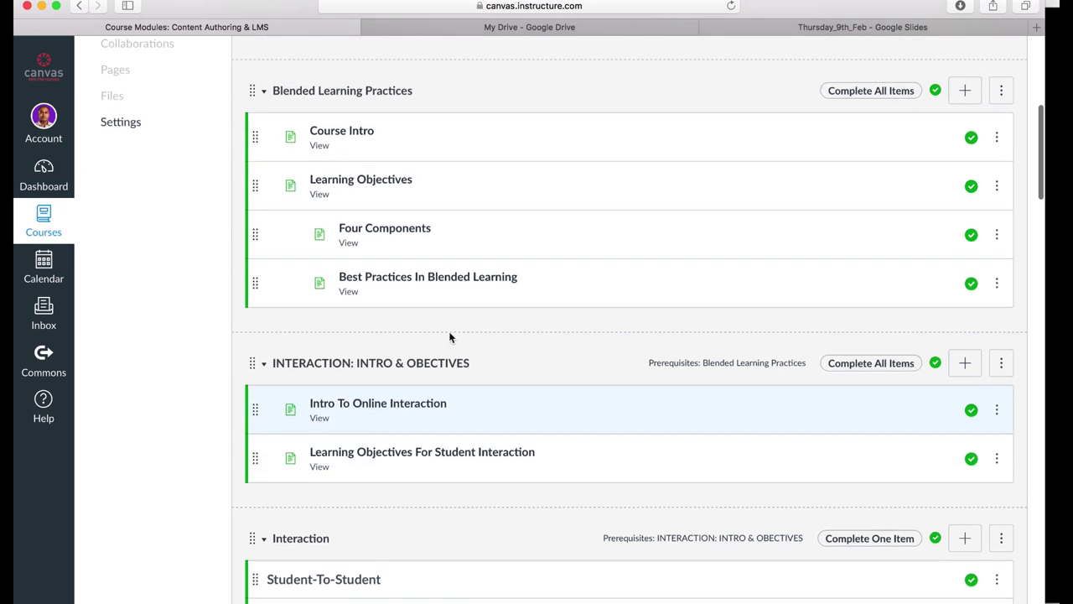
scroll(449, 337, up, 3)
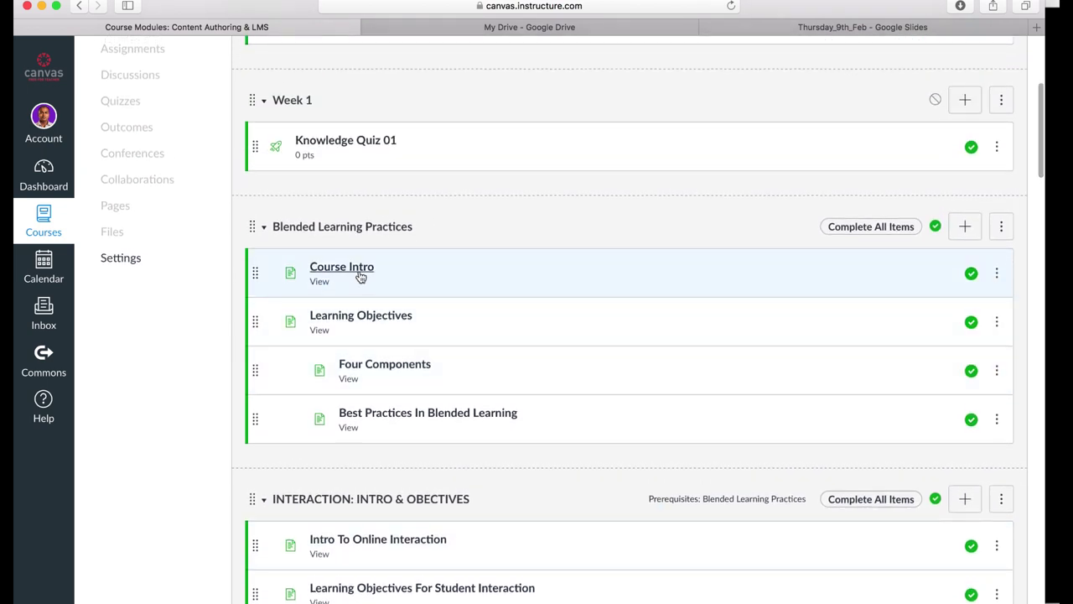
click(360, 272)
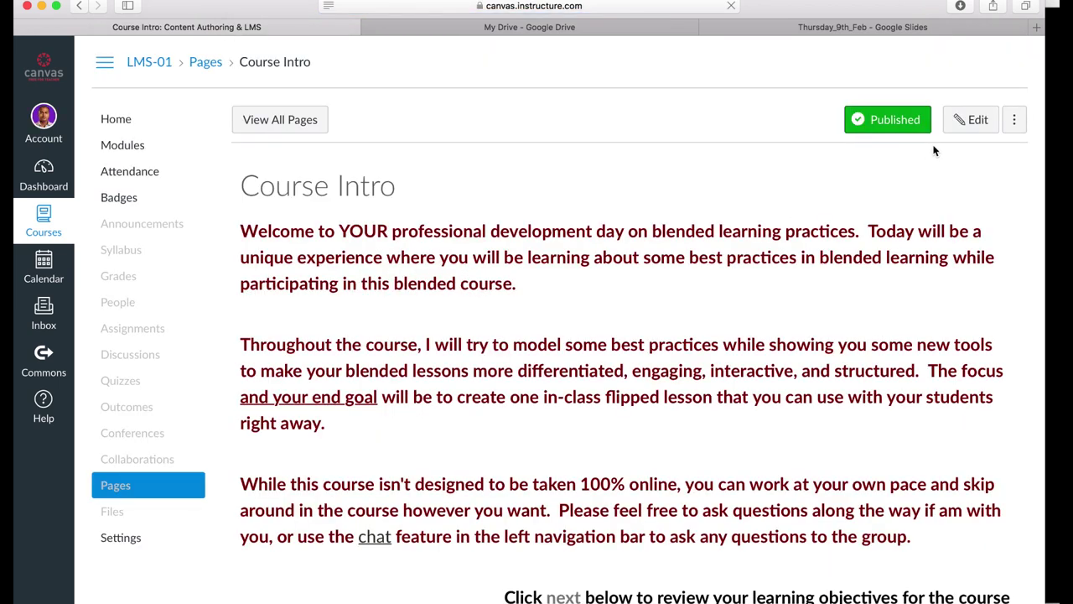
Append 'Thanks' after 'course.' in the Course Intro's first paragraph and save the page.
click(972, 120)
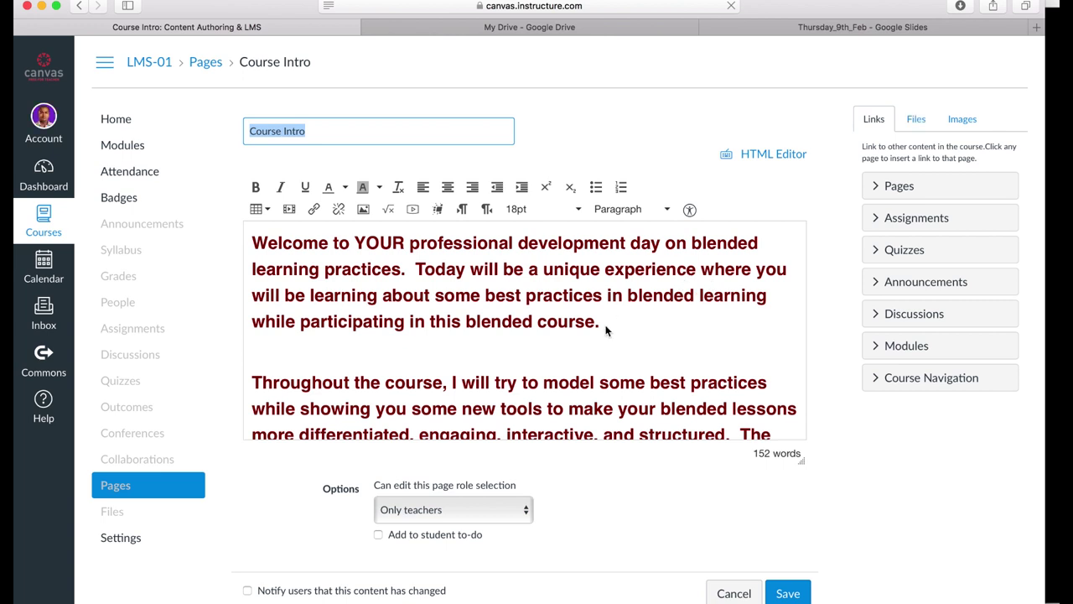
drag(605, 331, 708, 274)
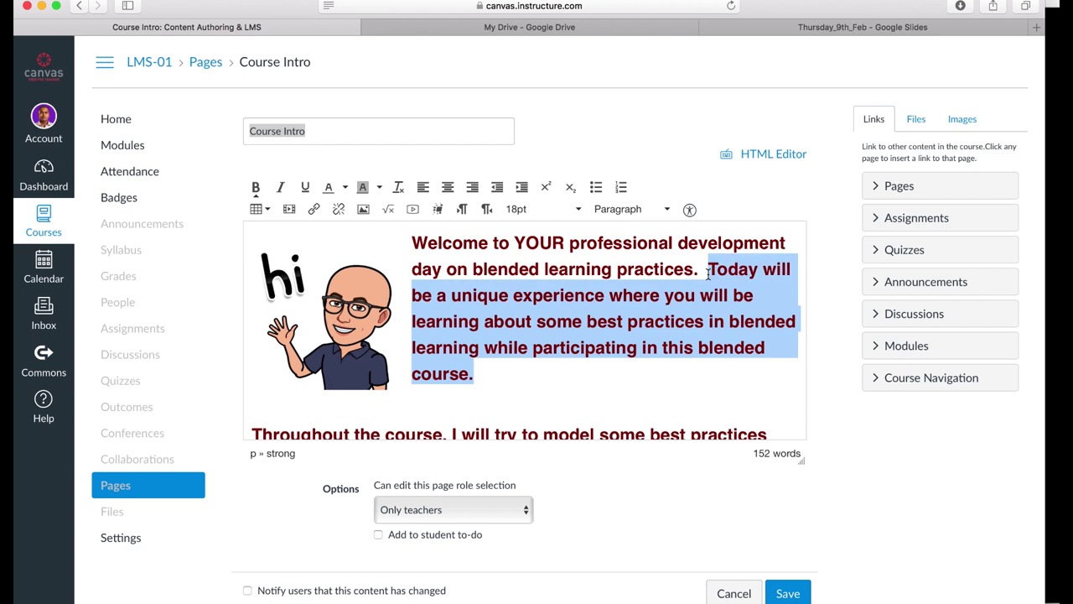
click(567, 386)
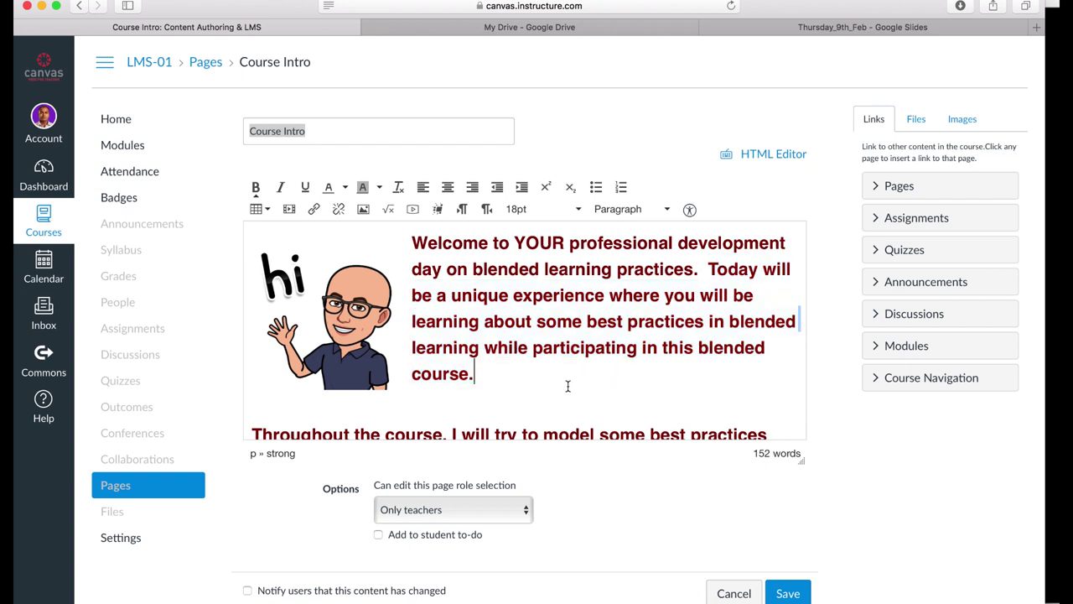
text(Thanks.)
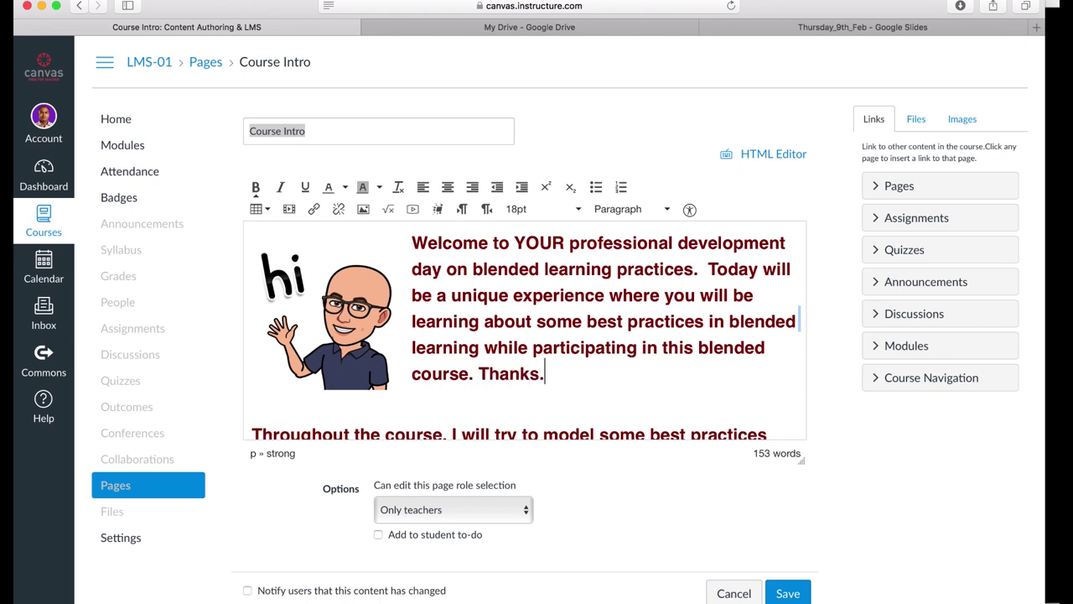
click(783, 592)
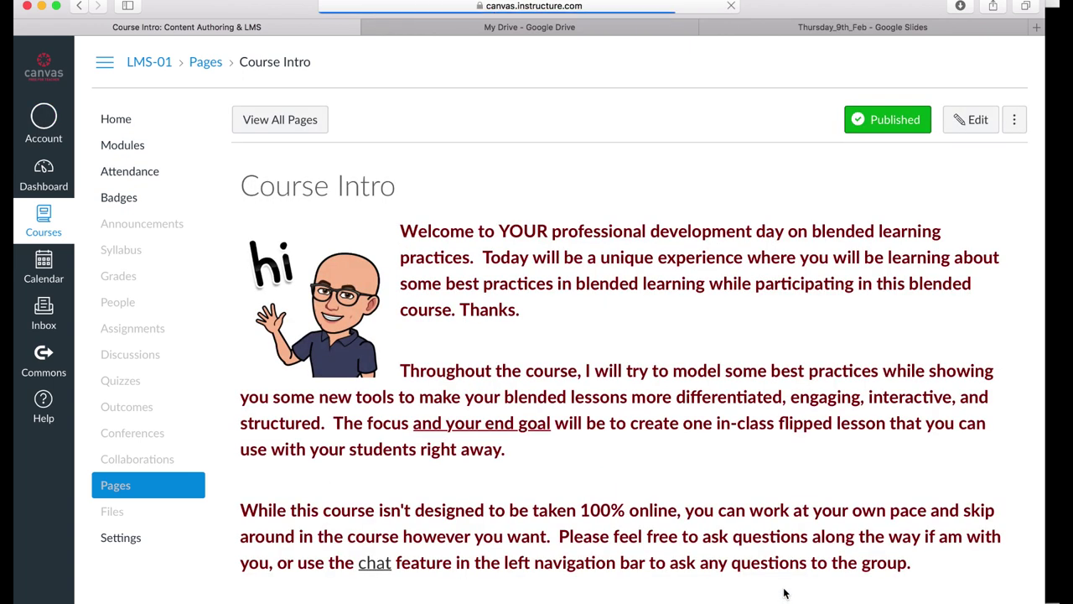
Return to LMS-01's Modules list showing Test Module, Week 1 and Blended Learning Practices.
click(135, 153)
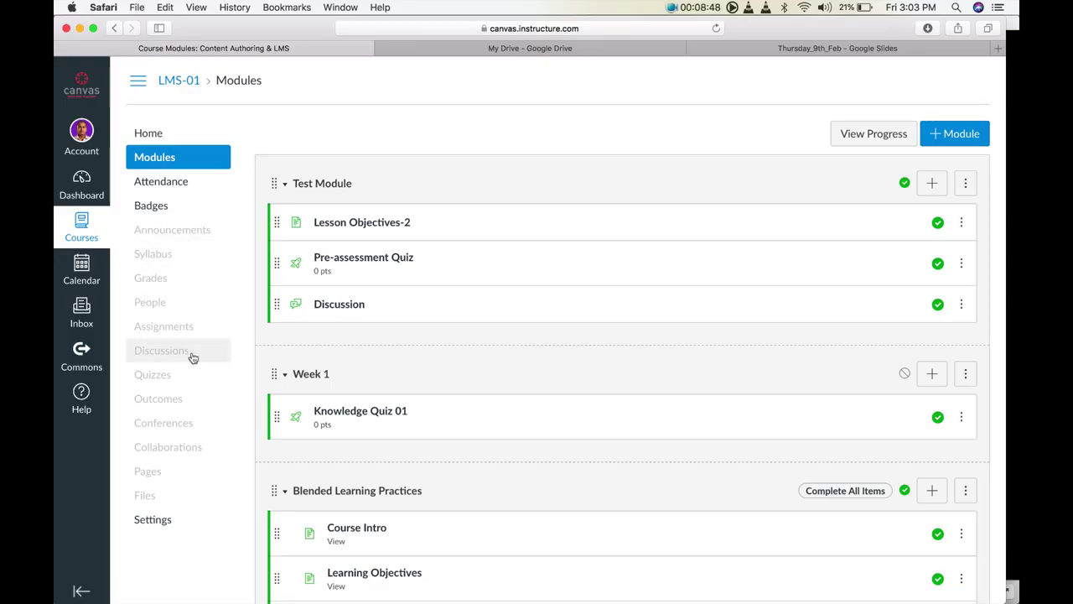
Open the course Settings on the Navigation tab.
click(172, 519)
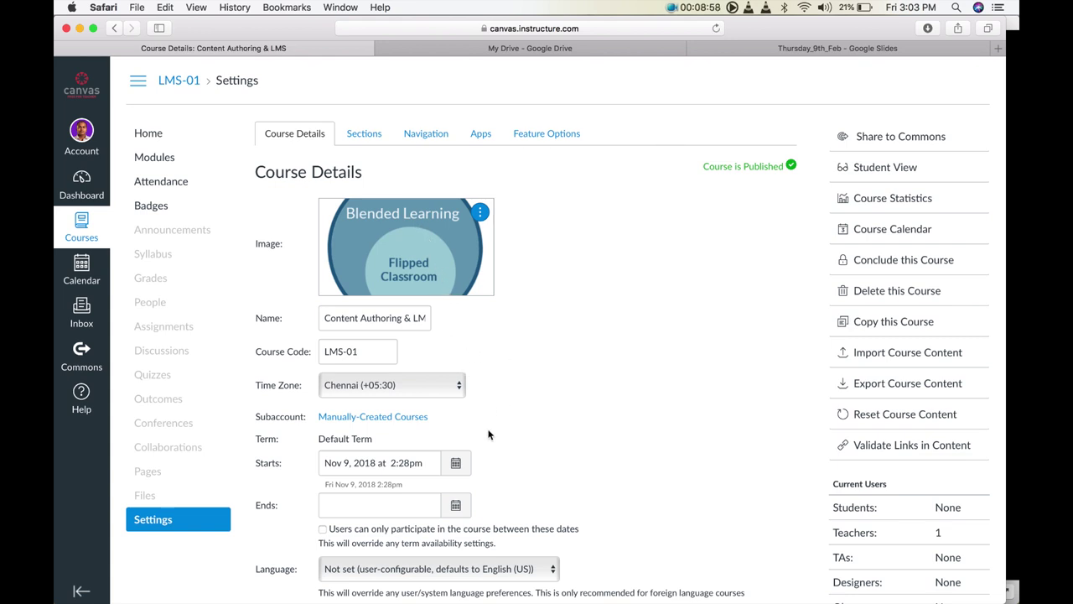
scroll(490, 434, down, 5)
scroll(490, 434, up, 5)
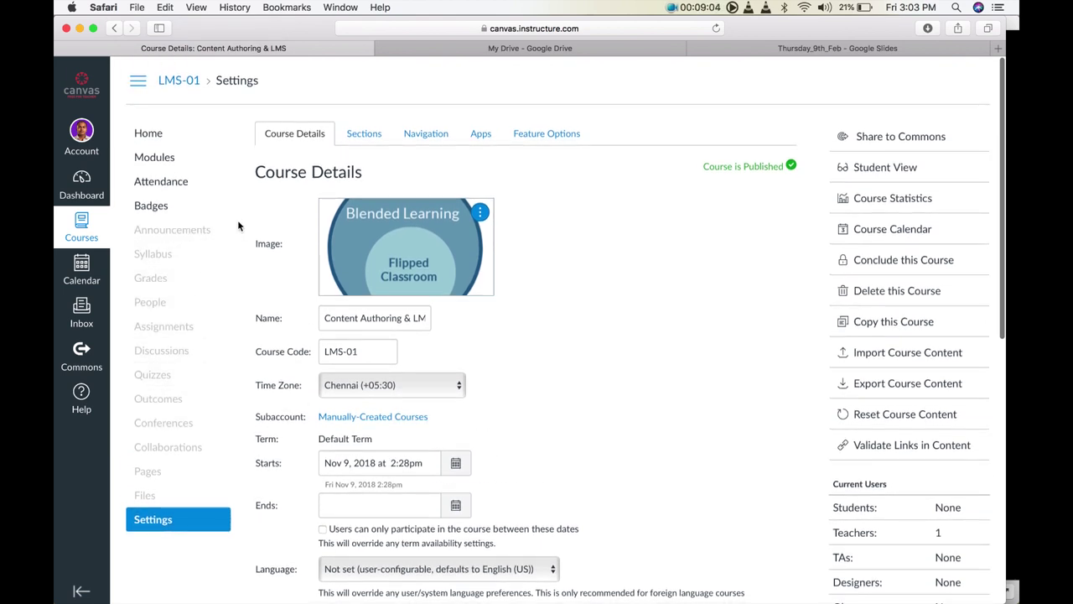
click(424, 135)
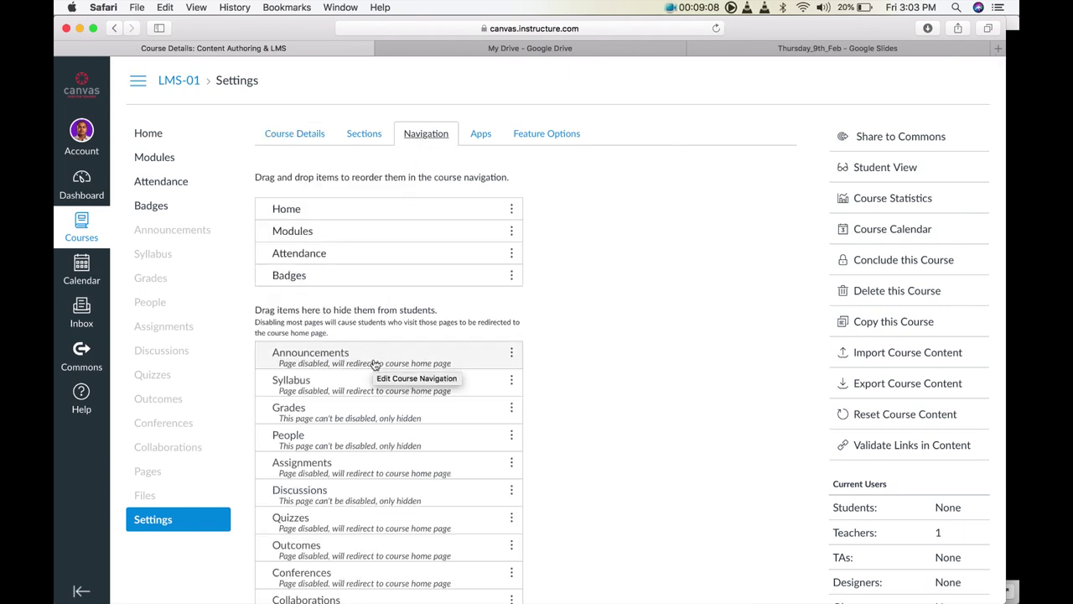
Show Syllabus after Attendance to students and hide Badges and Announcements.
drag(375, 363, 376, 298)
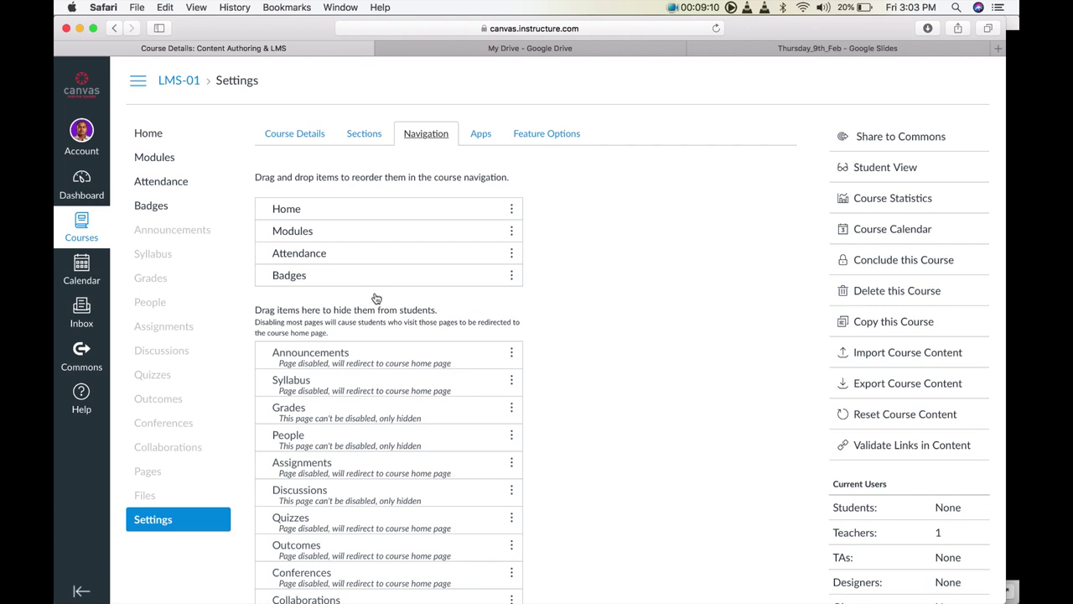
drag(355, 366, 348, 256)
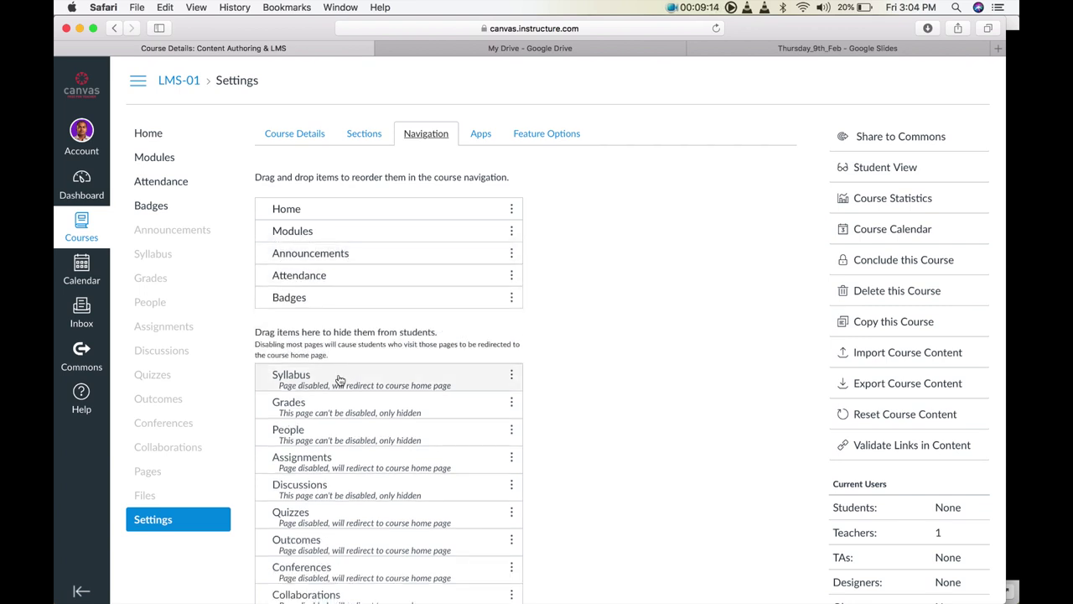
drag(339, 380, 323, 402)
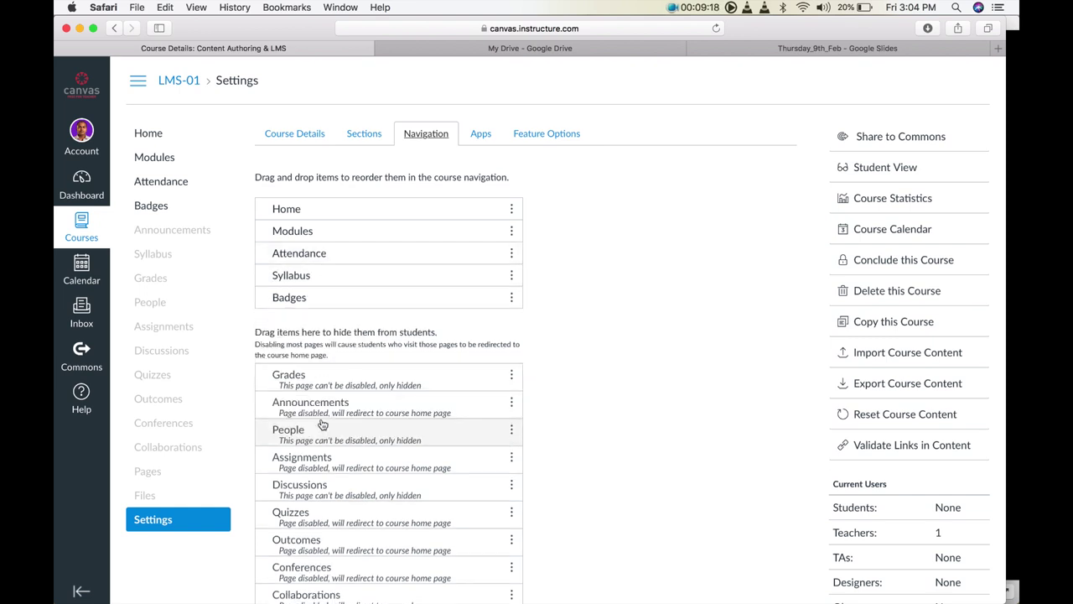
drag(322, 279, 309, 409)
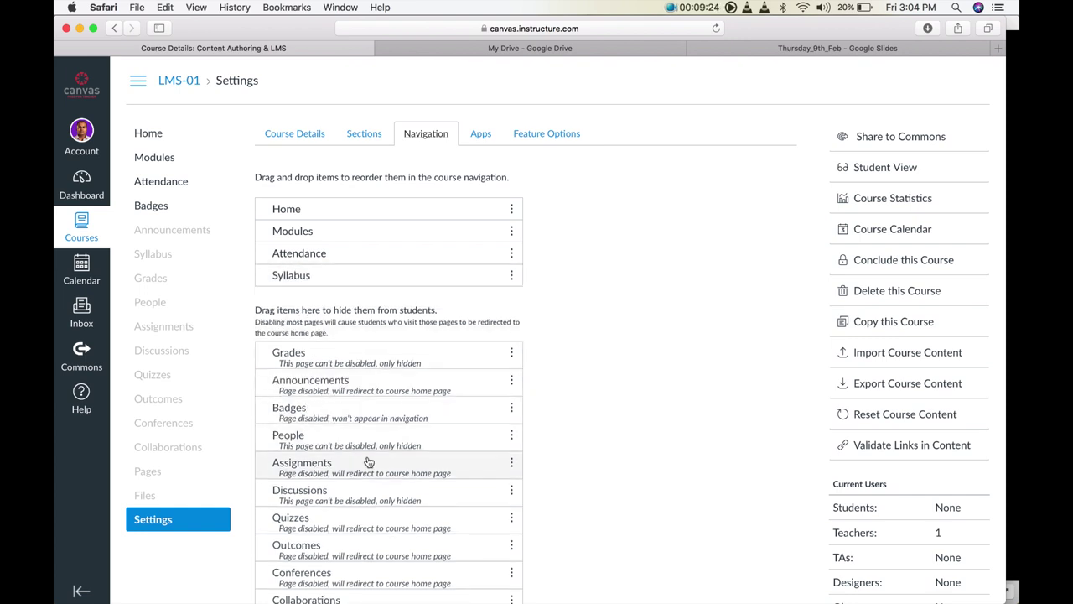
scroll(384, 462, down, 5)
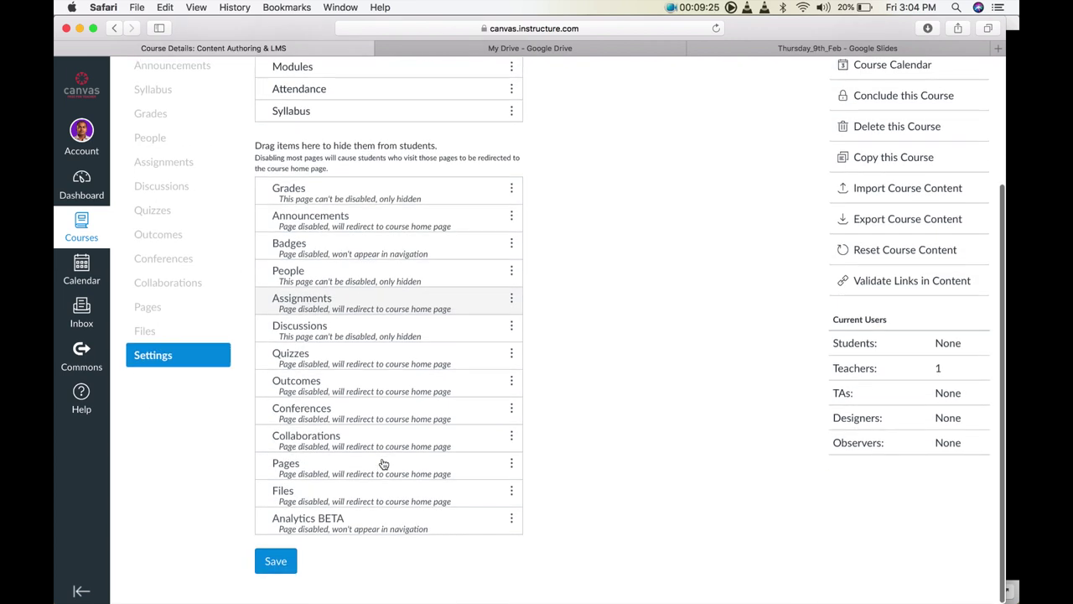
Save the navigation changes and preview LMS-01 in Student View.
click(283, 563)
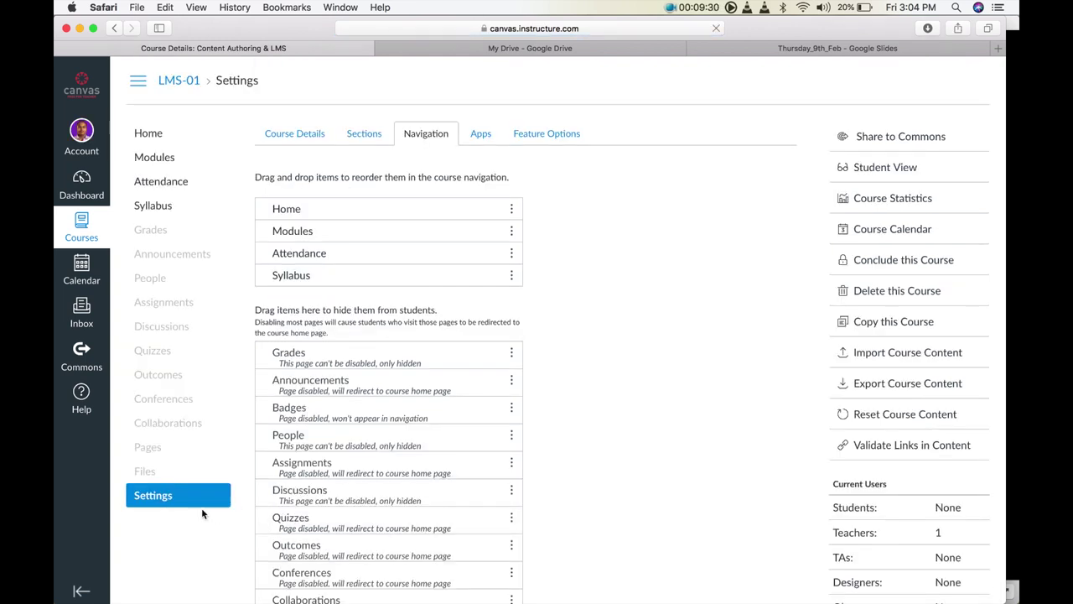
click(889, 168)
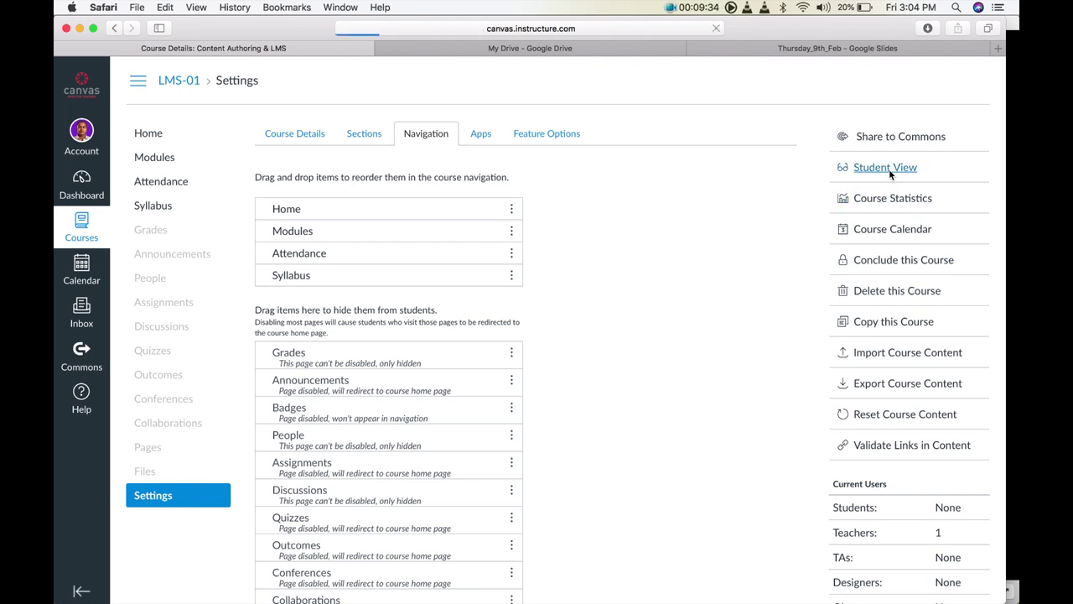